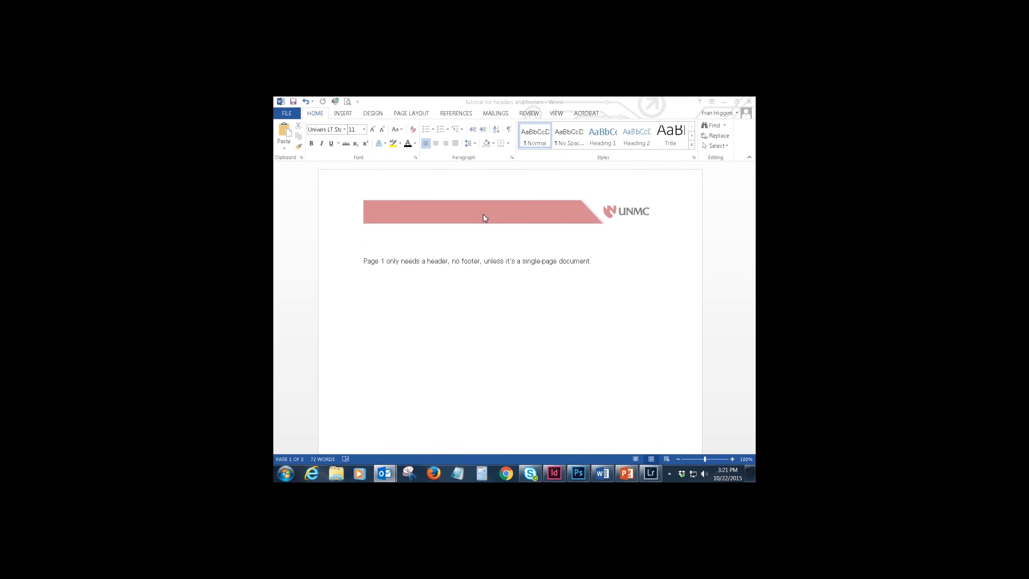
# Open page 1's header with the UNMC banner, check the Insert commands and footer, then return to the body
pyautogui.doubleClick(513, 213)
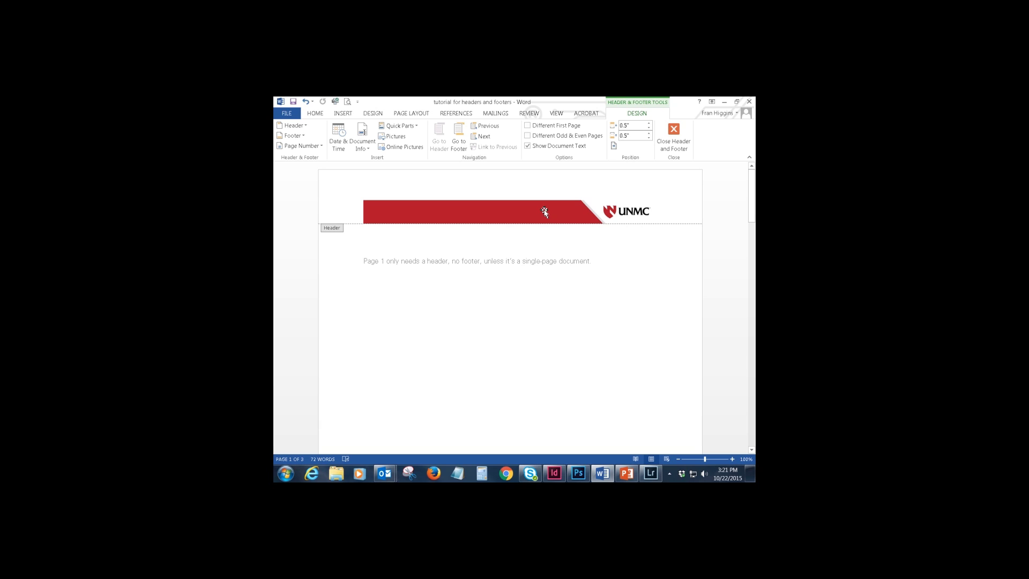
pyautogui.click(344, 114)
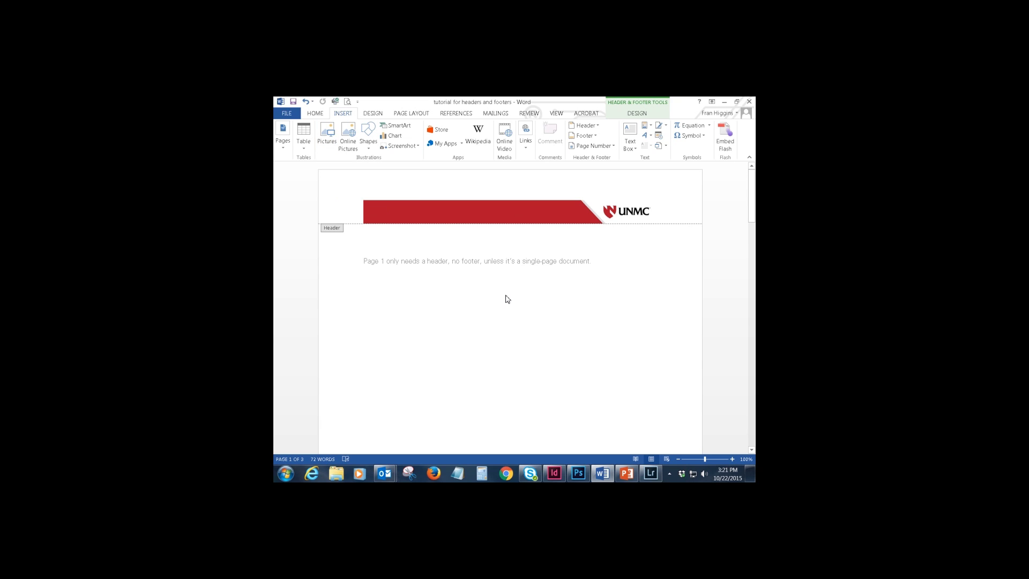
pyautogui.scroll(-12, 508, 299)
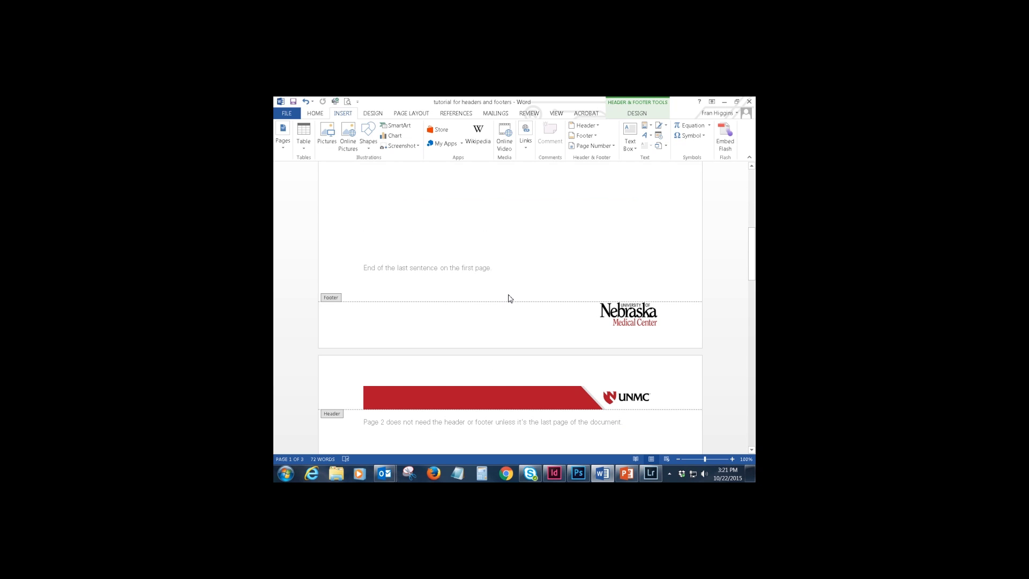
pyautogui.scroll(10, 509, 298)
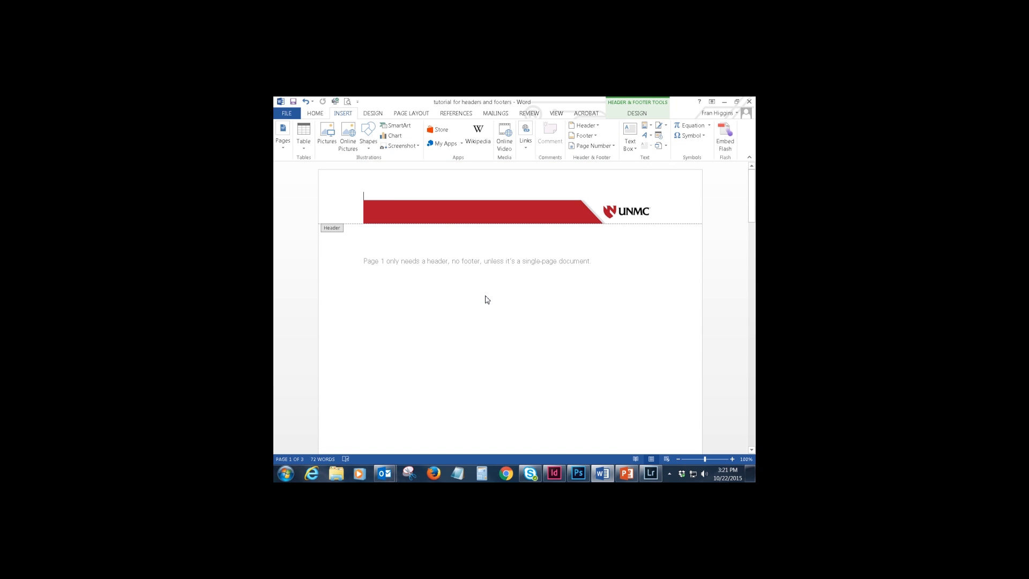
pyautogui.doubleClick(487, 299)
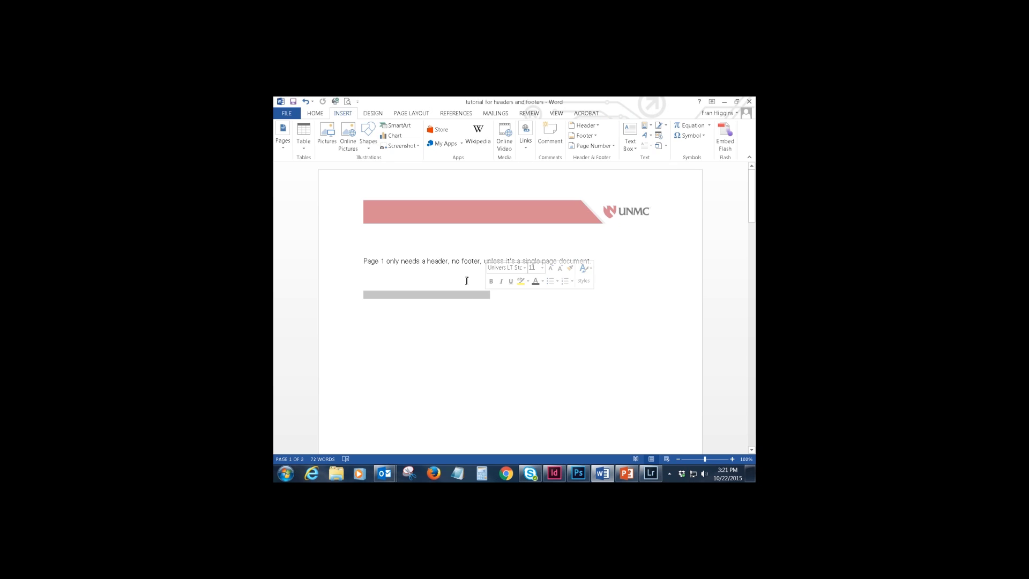
# Insert a Next Page section break right after the last sentence of page 1
pyautogui.scroll(-10, 539, 334)
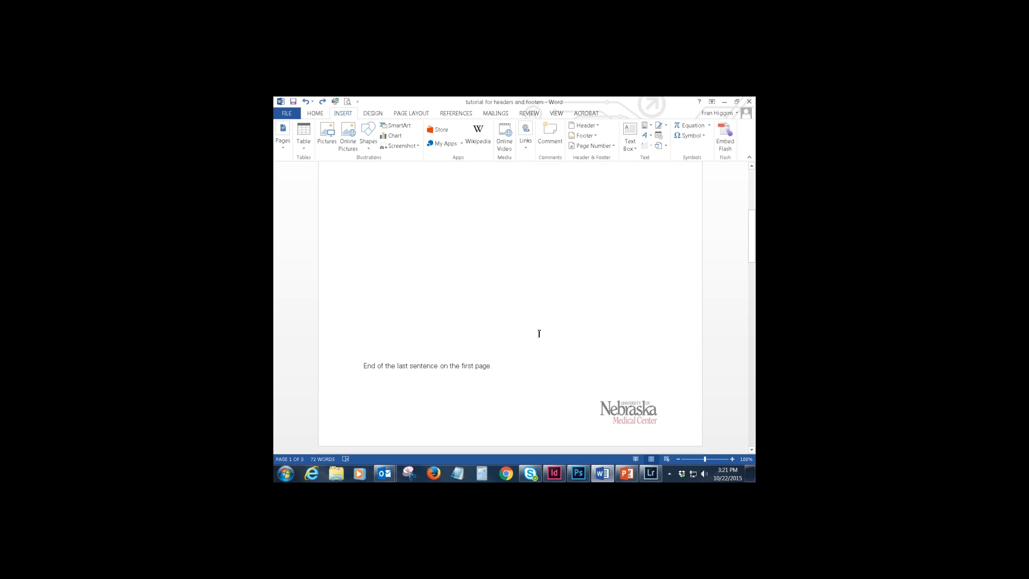
pyautogui.click(491, 364)
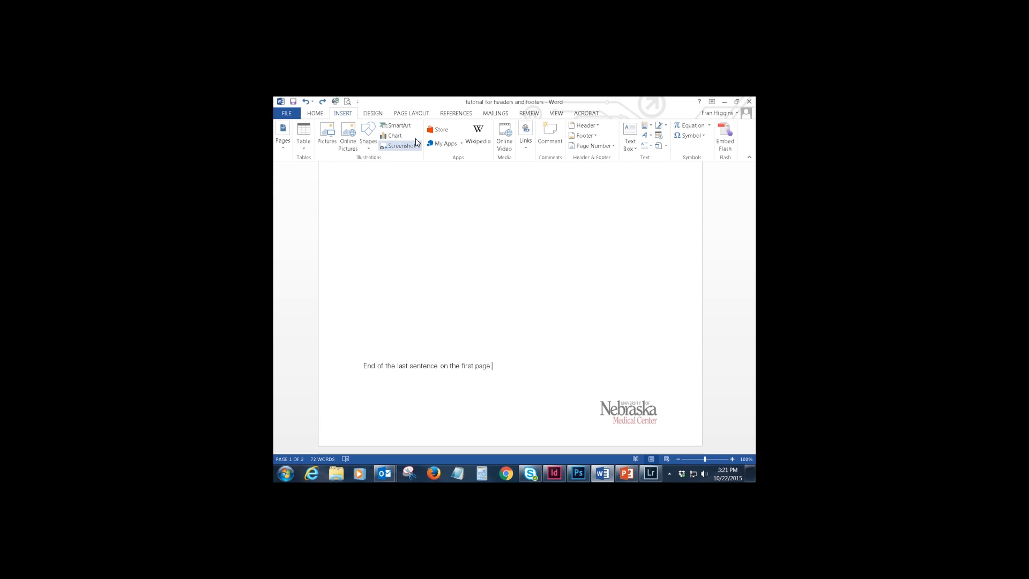
pyautogui.click(414, 115)
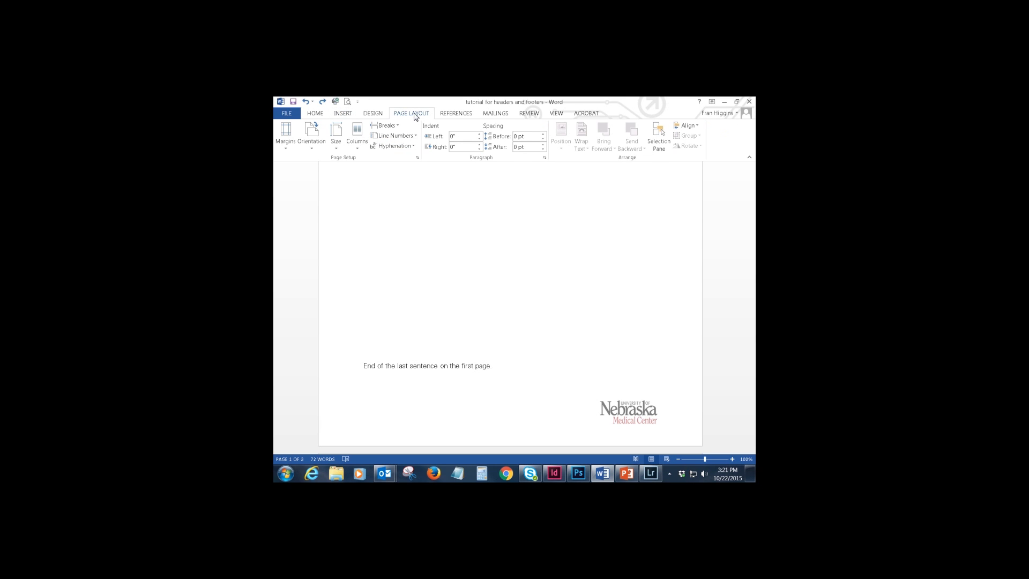
pyautogui.click(397, 127)
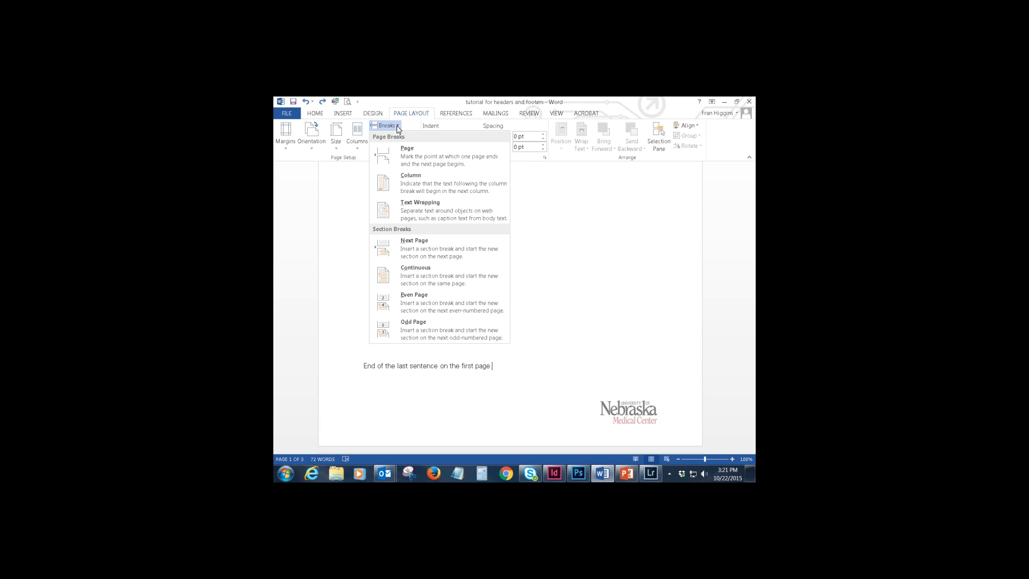
pyautogui.click(428, 252)
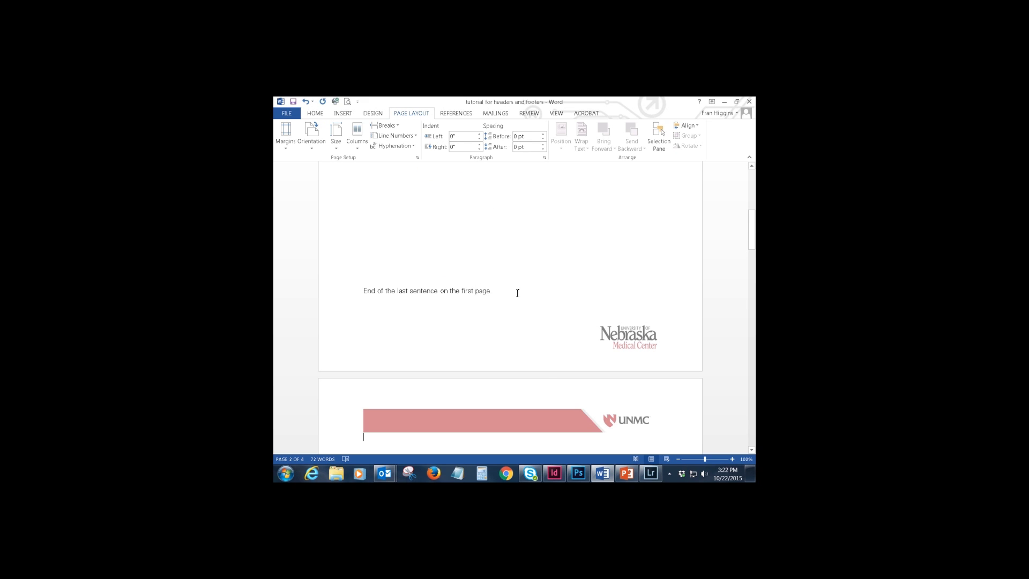
pyautogui.scroll(-3, 518, 293)
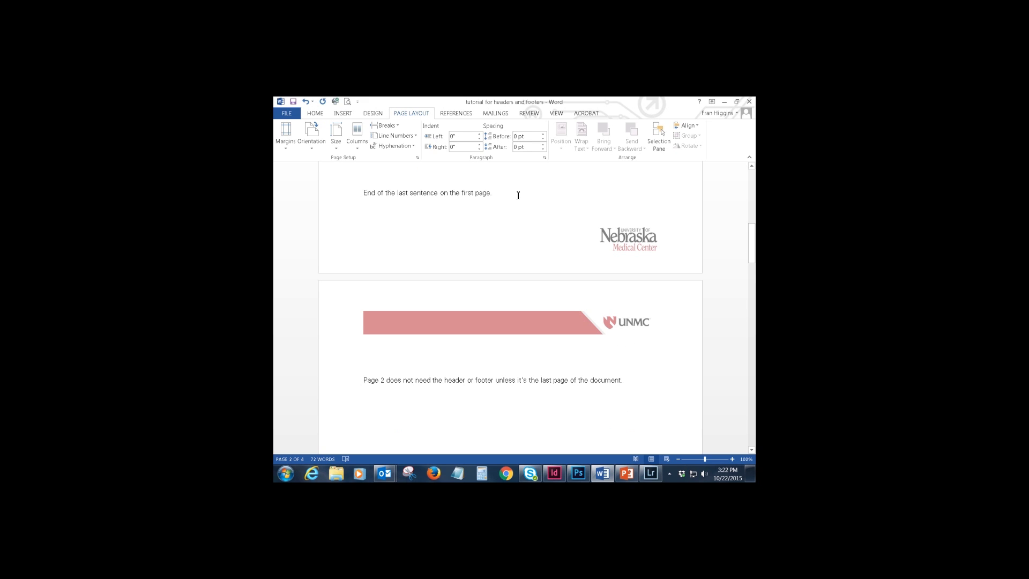
# Turn off Link to Previous for page 2's Section 2 header and select its UNMC banner
pyautogui.doubleClick(501, 332)
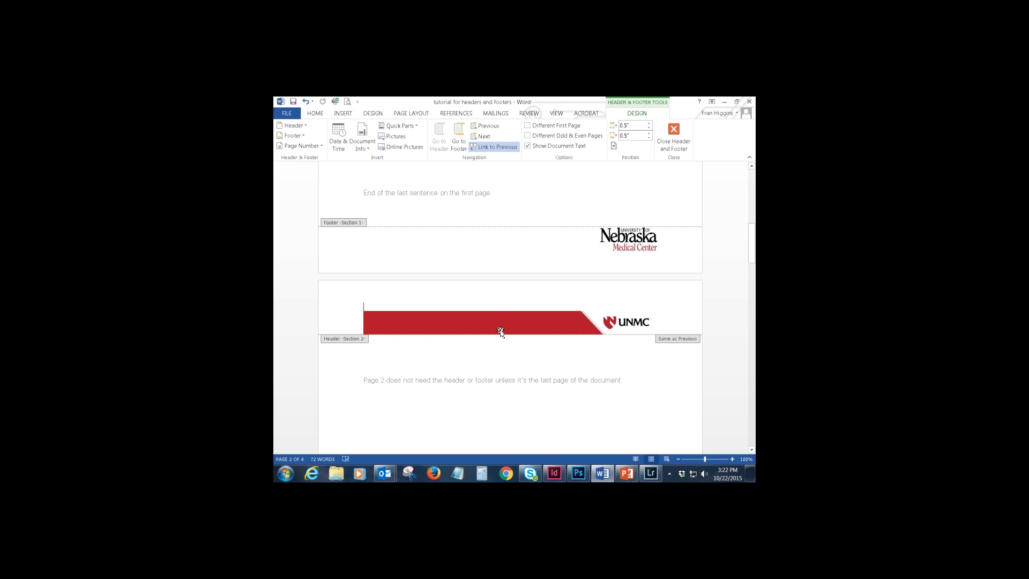
pyautogui.click(502, 151)
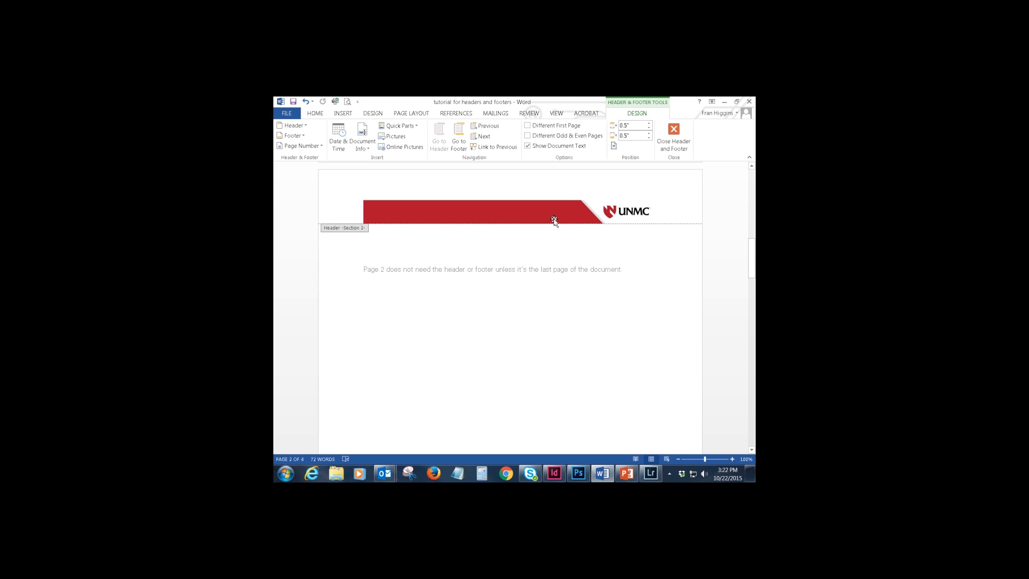
pyautogui.scroll(5, 625, 307)
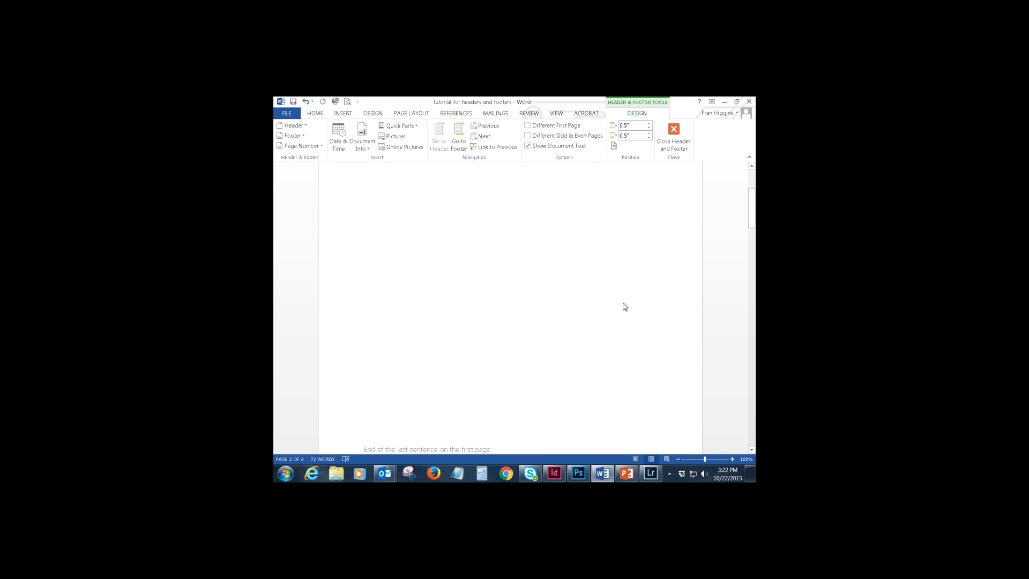
pyautogui.scroll(-3, 624, 307)
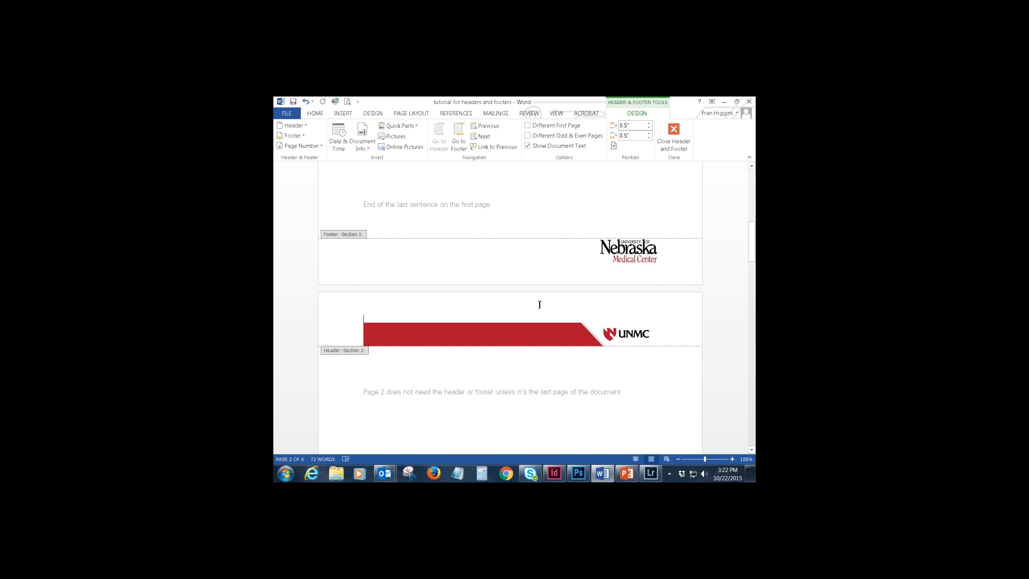
pyautogui.click(550, 332)
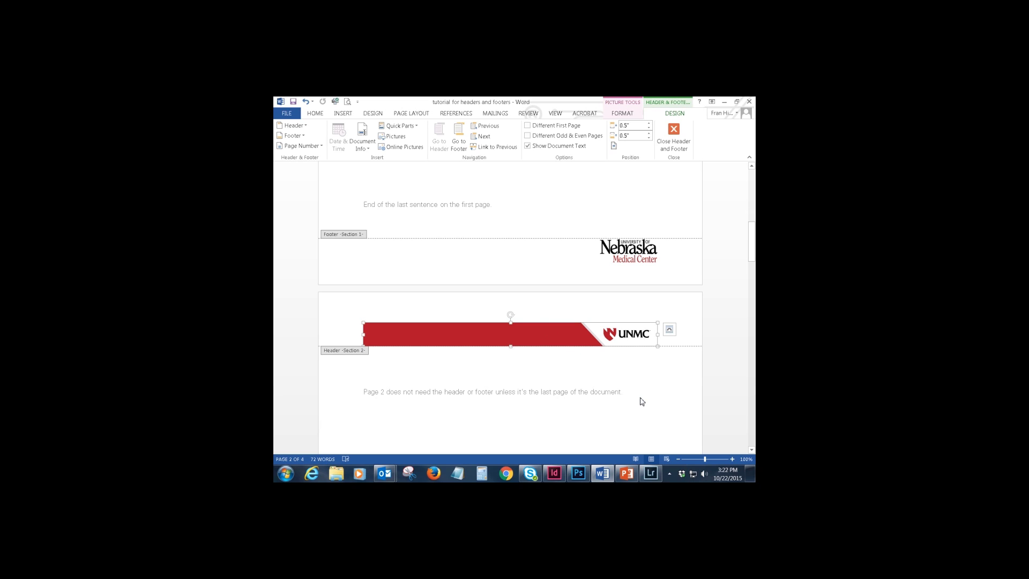
# Delete the UNMC banner from page 2's header, review the section headers and footers, and return to the body
pyautogui.press('Delete')
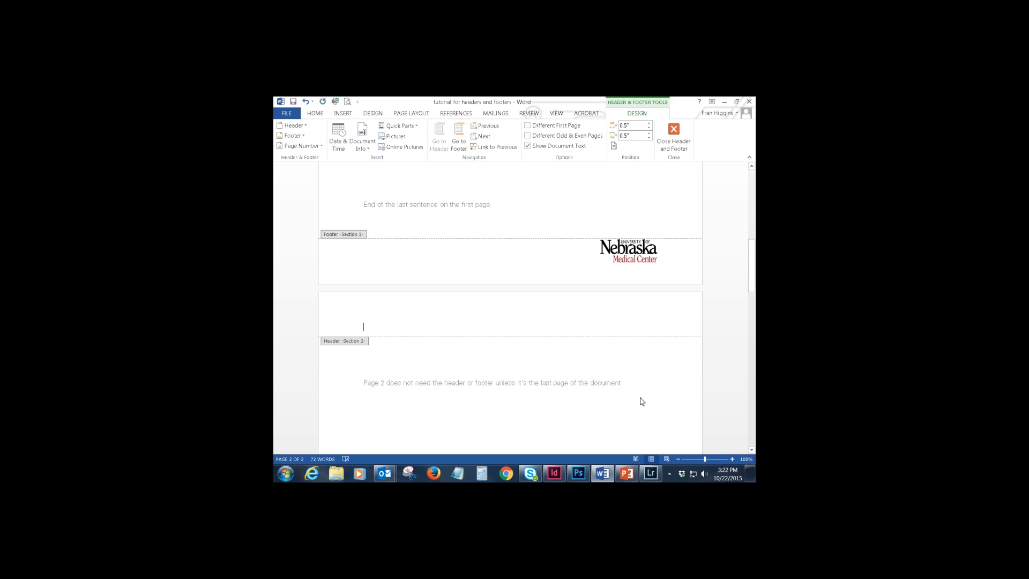
pyautogui.scroll(-5, 552, 375)
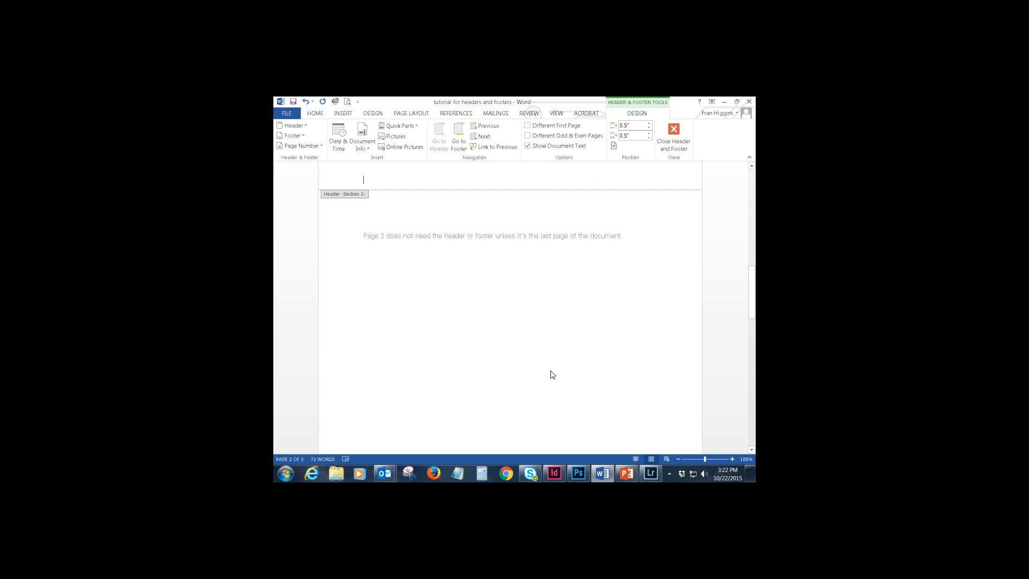
pyautogui.scroll(-5, 552, 374)
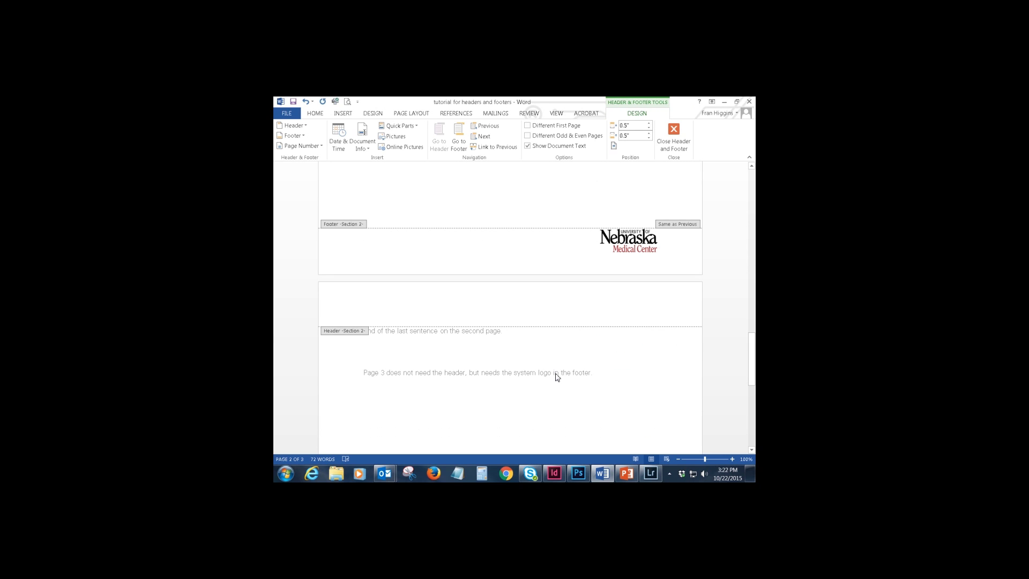
pyautogui.scroll(10, 556, 377)
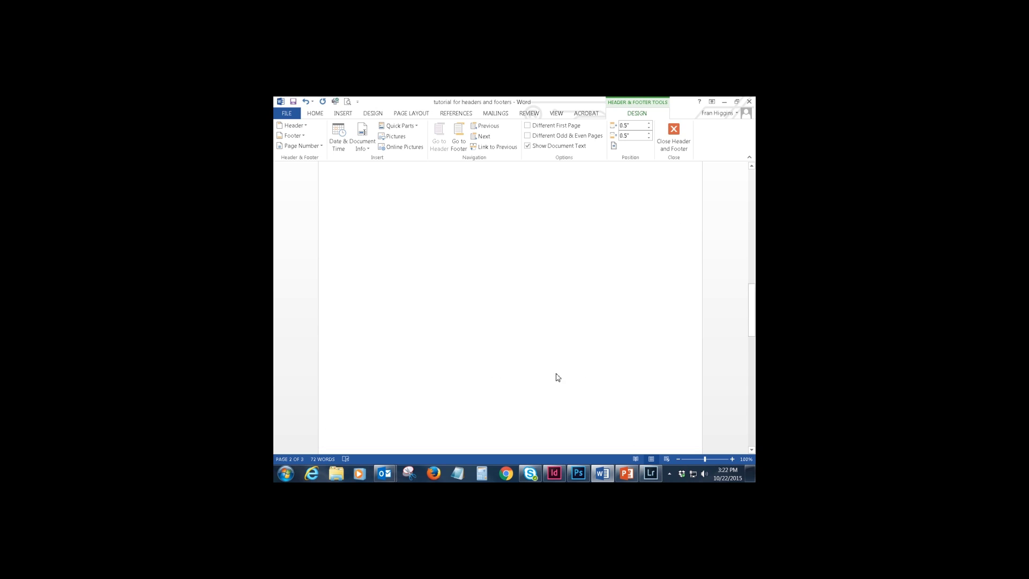
pyautogui.scroll(10, 558, 373)
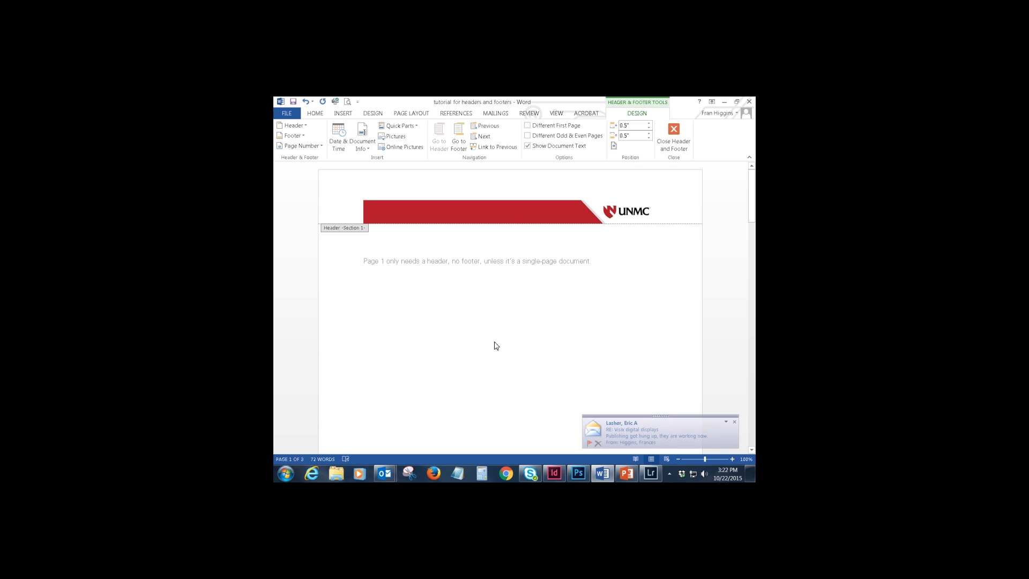
pyautogui.scroll(-15, 489, 348)
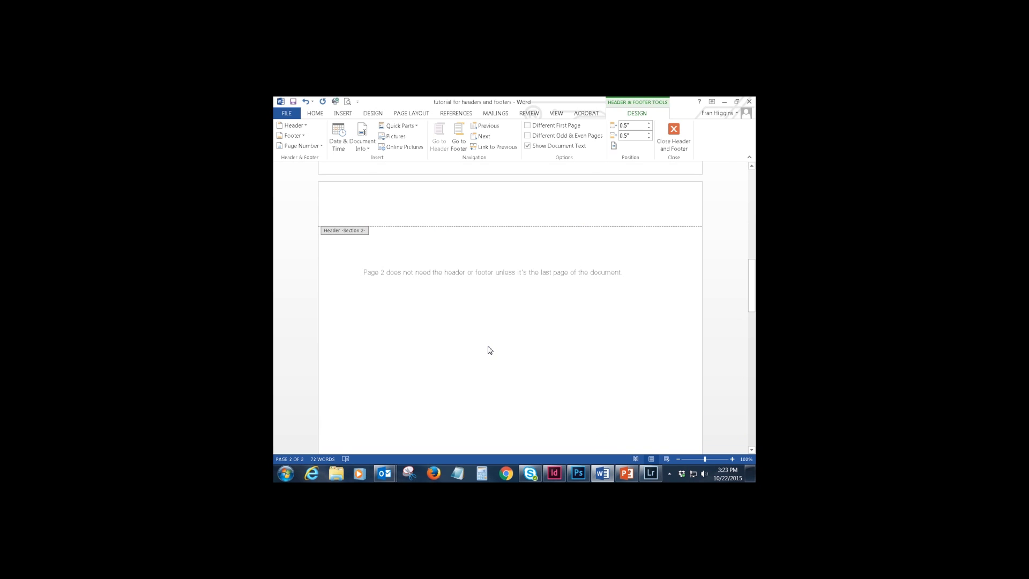
pyautogui.scroll(-12, 562, 354)
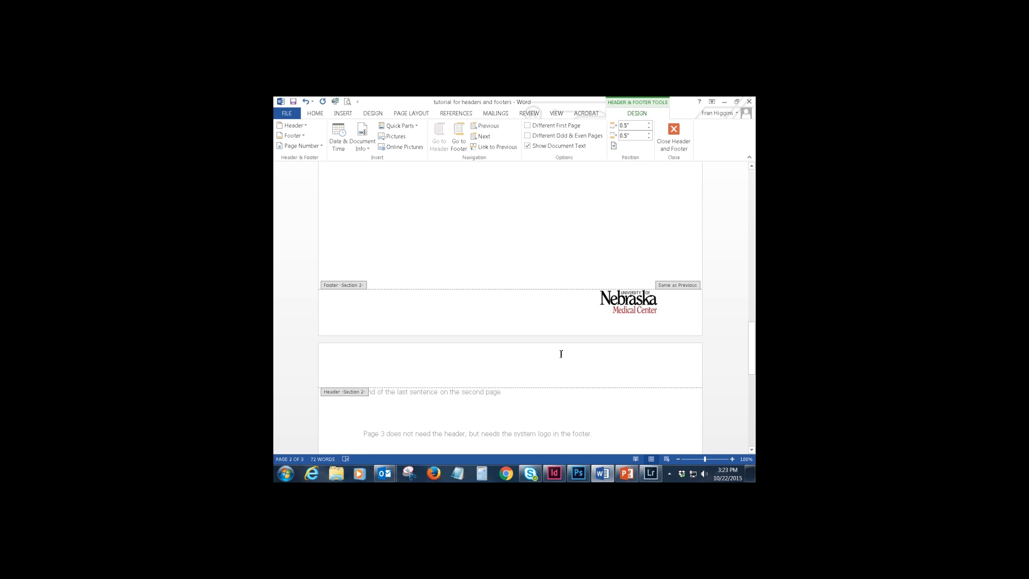
pyautogui.scroll(-15, 560, 355)
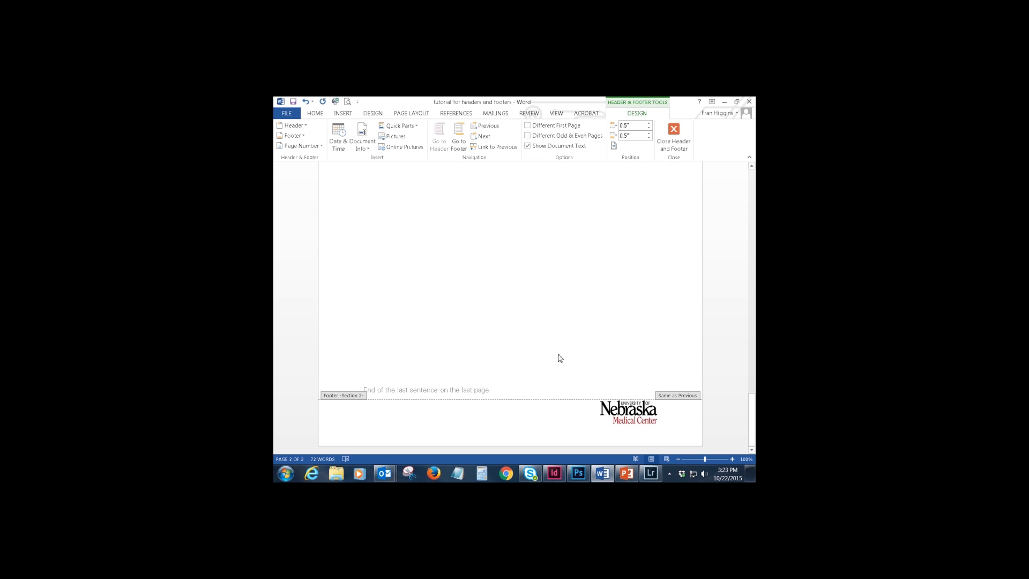
pyautogui.scroll(10, 560, 358)
pyautogui.doubleClick(360, 361)
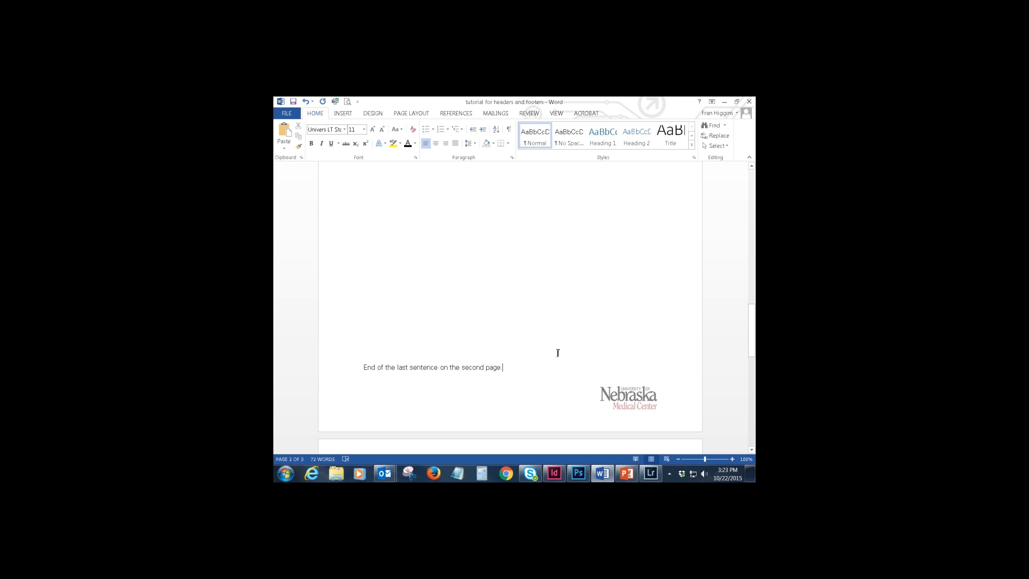
# Add a Next Page section break after page 2's last sentence so page 3 starts Section 3
pyautogui.click(411, 113)
pyautogui.click(399, 126)
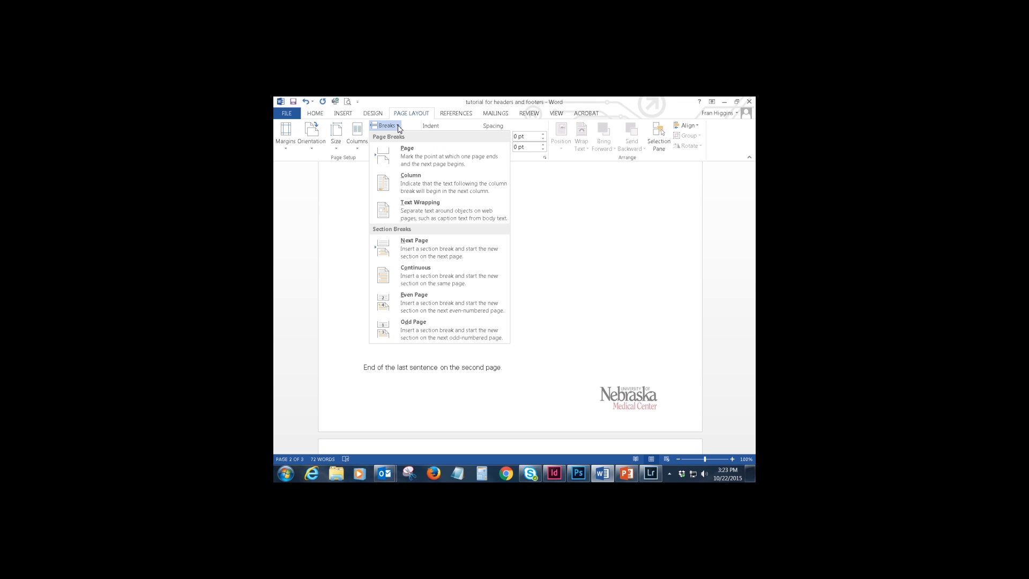
pyautogui.click(420, 249)
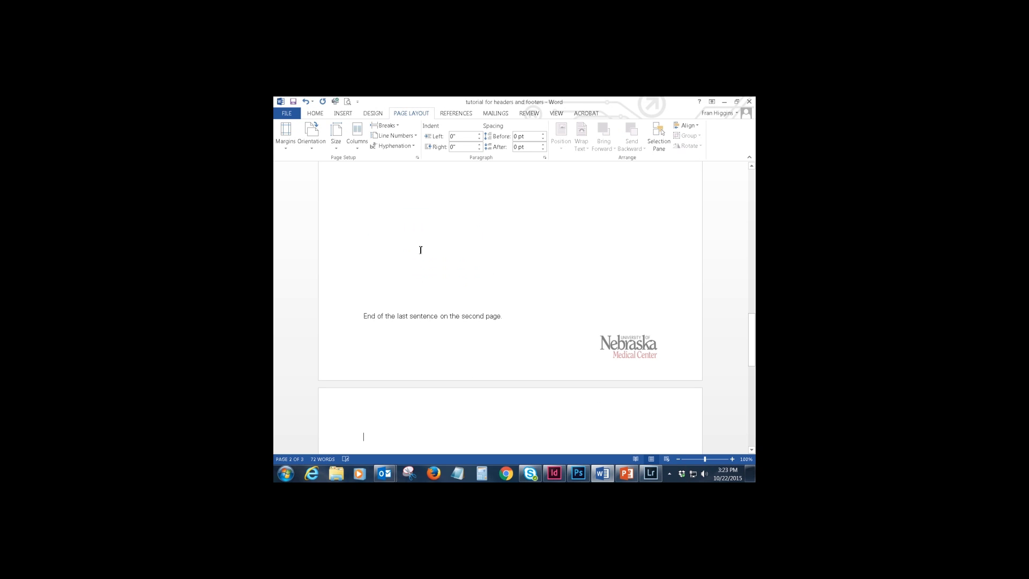
pyautogui.scroll(-2, 654, 273)
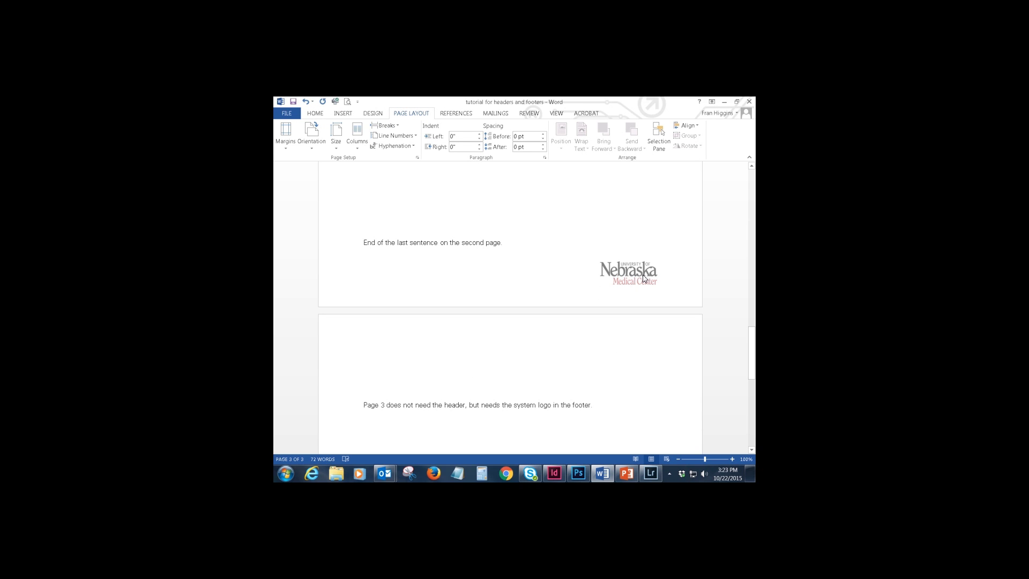
pyautogui.doubleClick(549, 352)
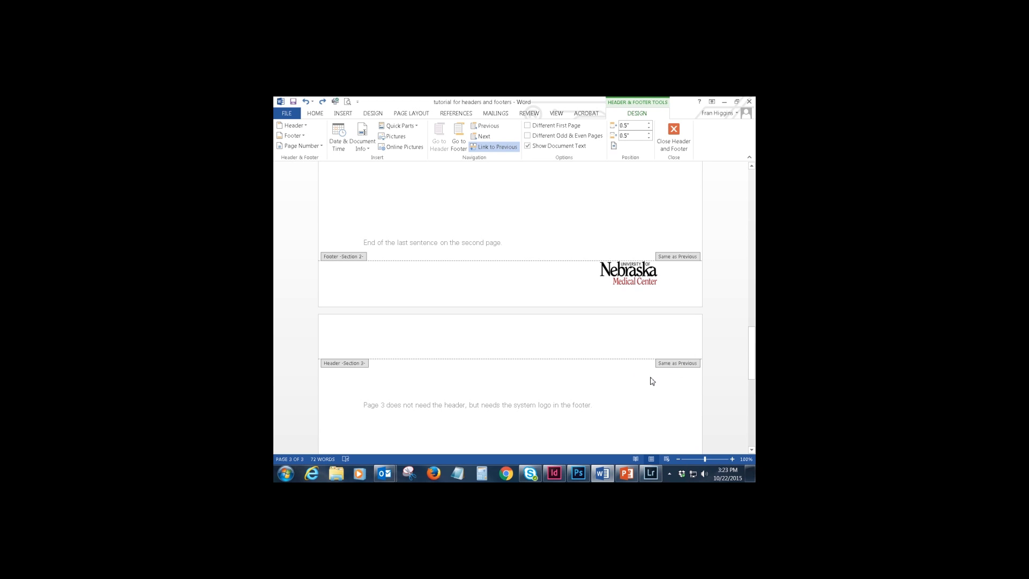
# Select the Nebraska logo in page 3's footer and turn off Link to Previous for Section 3
pyautogui.scroll(-5, 651, 380)
pyautogui.scroll(-3, 651, 380)
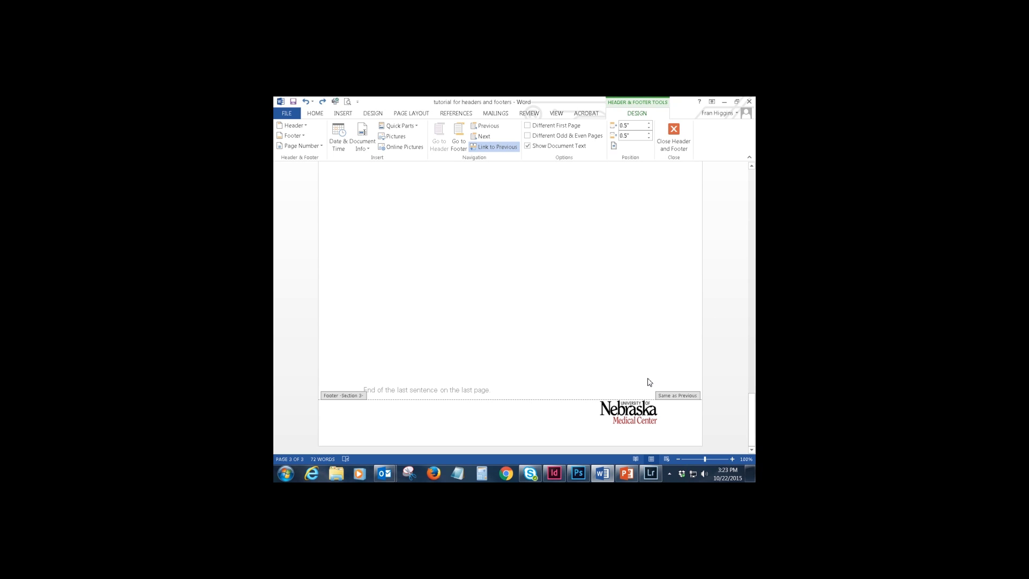
pyautogui.click(630, 422)
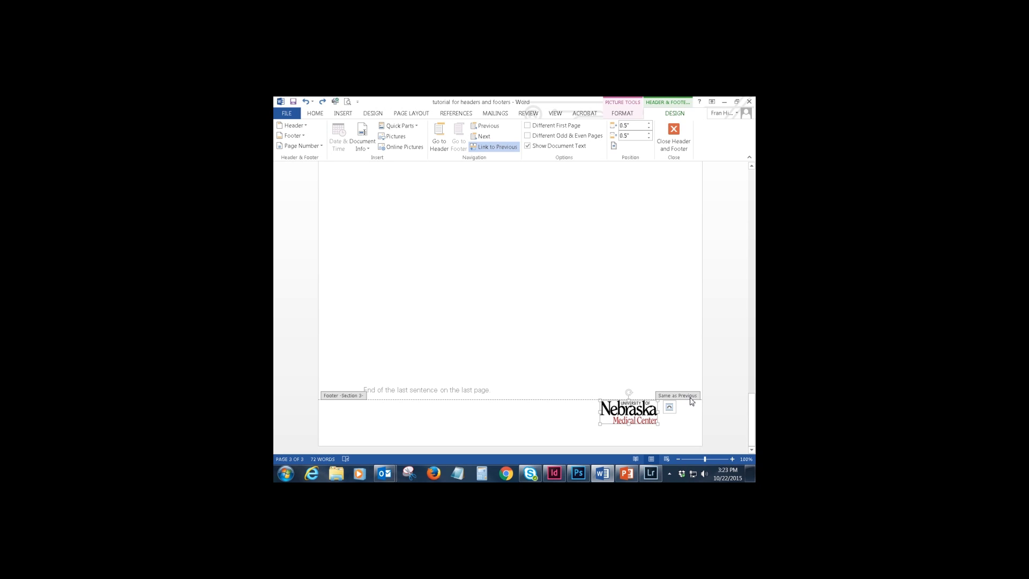
pyautogui.click(496, 148)
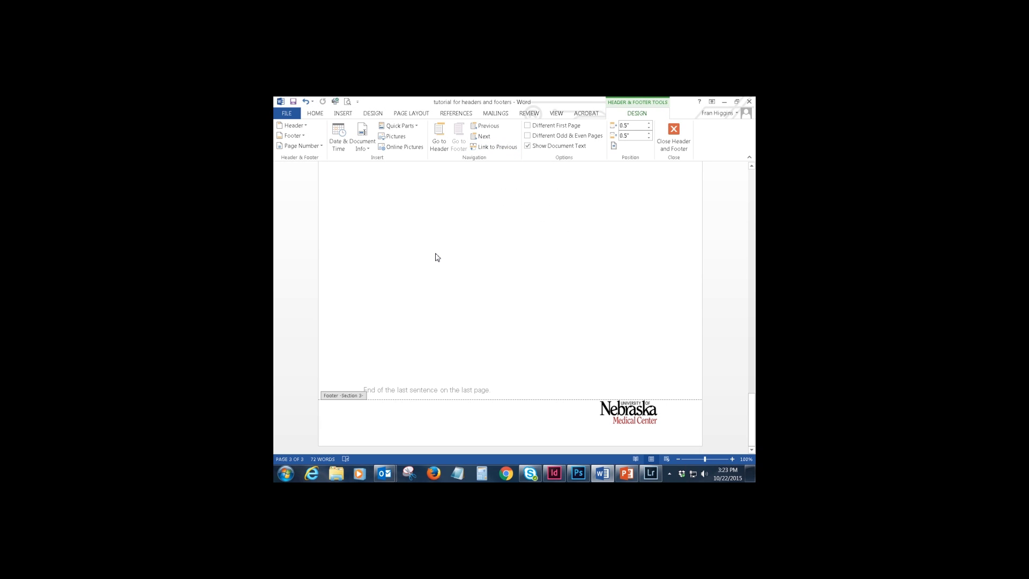
# Delete the Nebraska logo from page 2's Section 2 footer, leaving that footer blank
pyautogui.scroll(8, 587, 310)
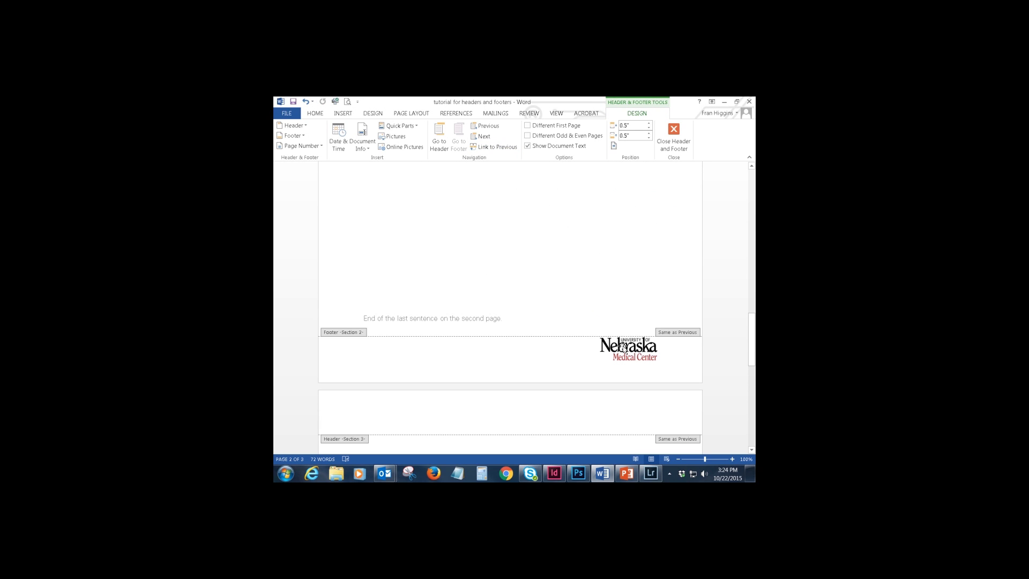
pyautogui.click(624, 347)
pyautogui.press('Delete')
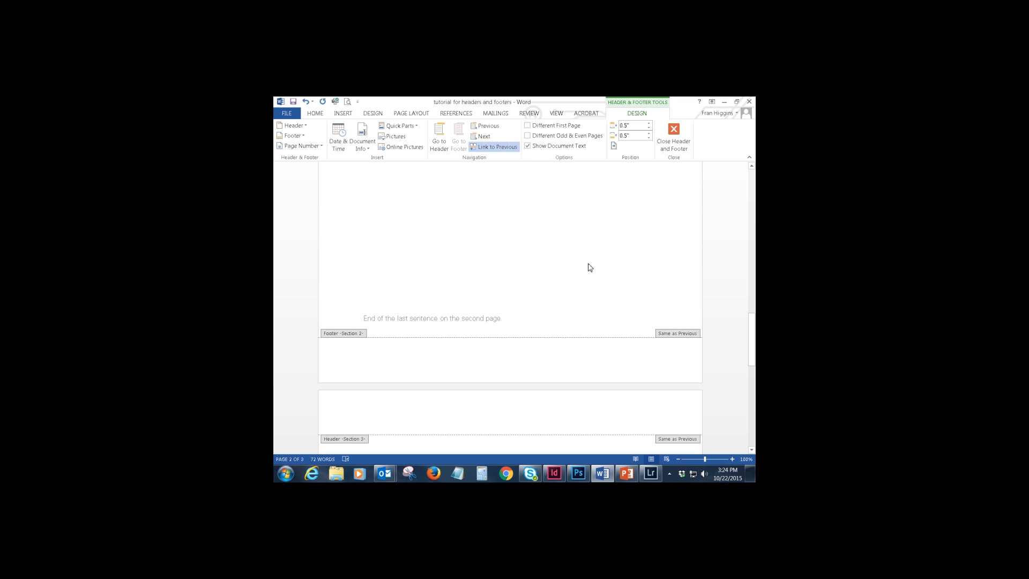
pyautogui.scroll(3, 589, 267)
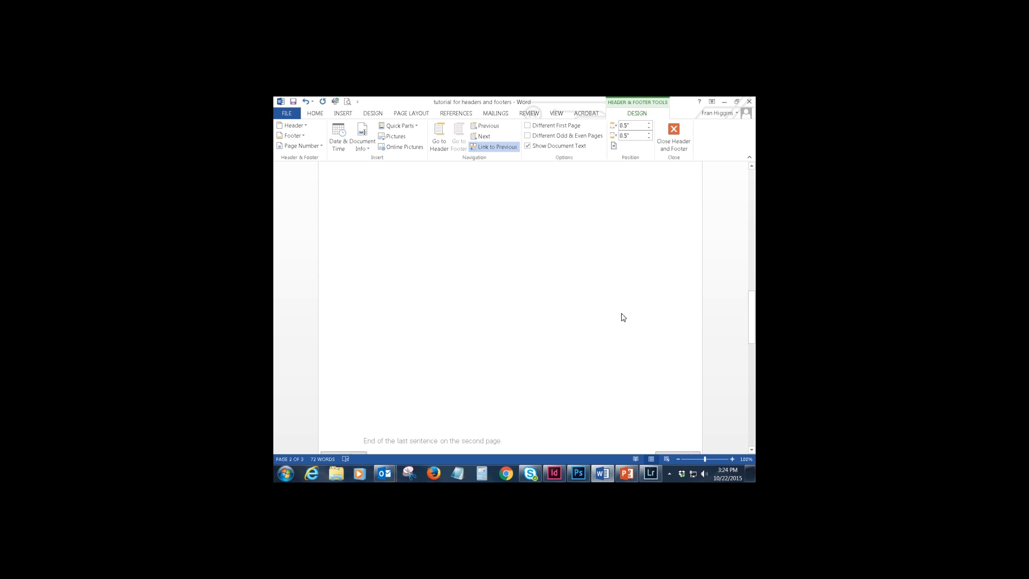
pyautogui.scroll(15, 624, 317)
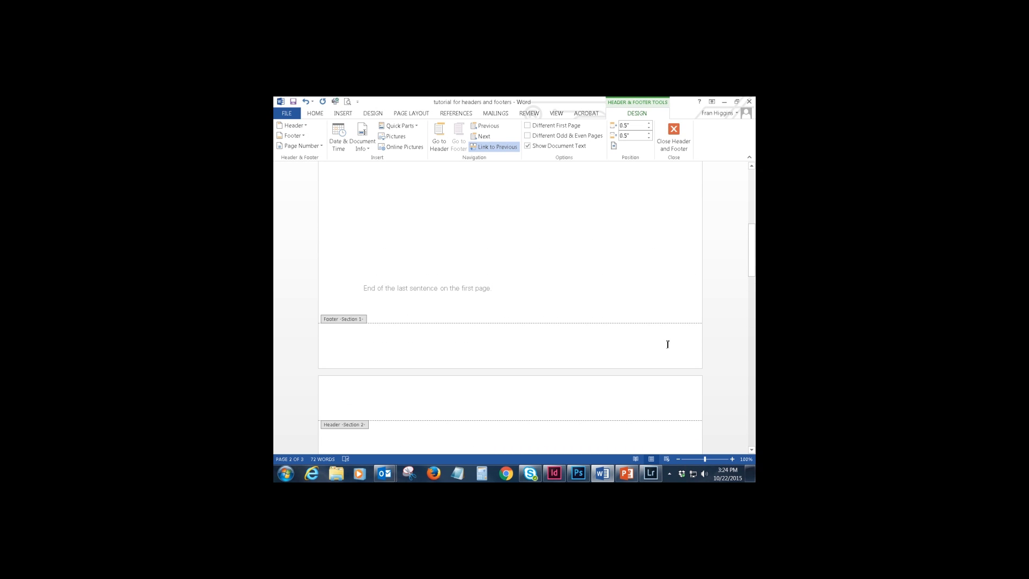
pyautogui.scroll(-15, 624, 351)
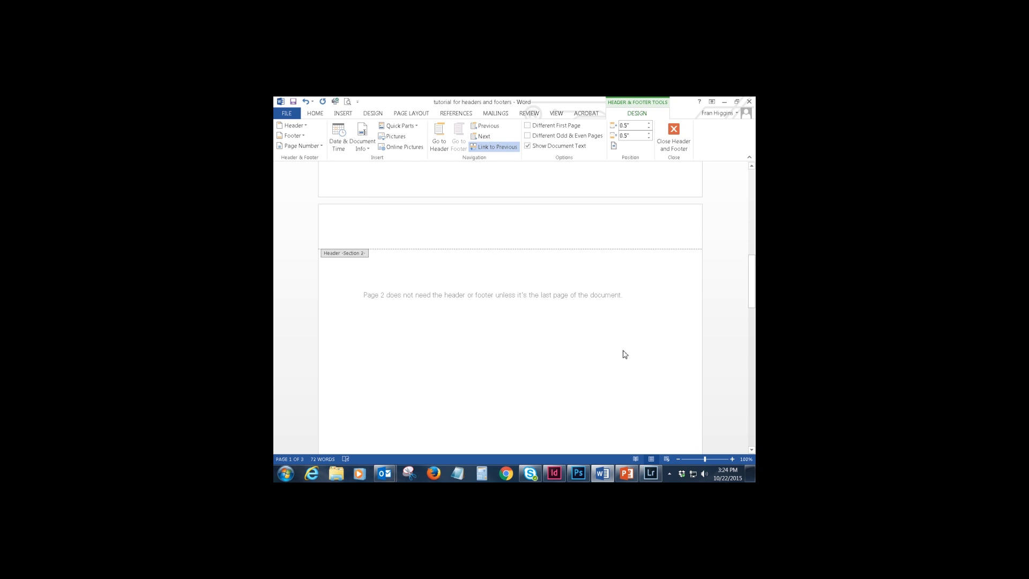
pyautogui.scroll(-8, 624, 355)
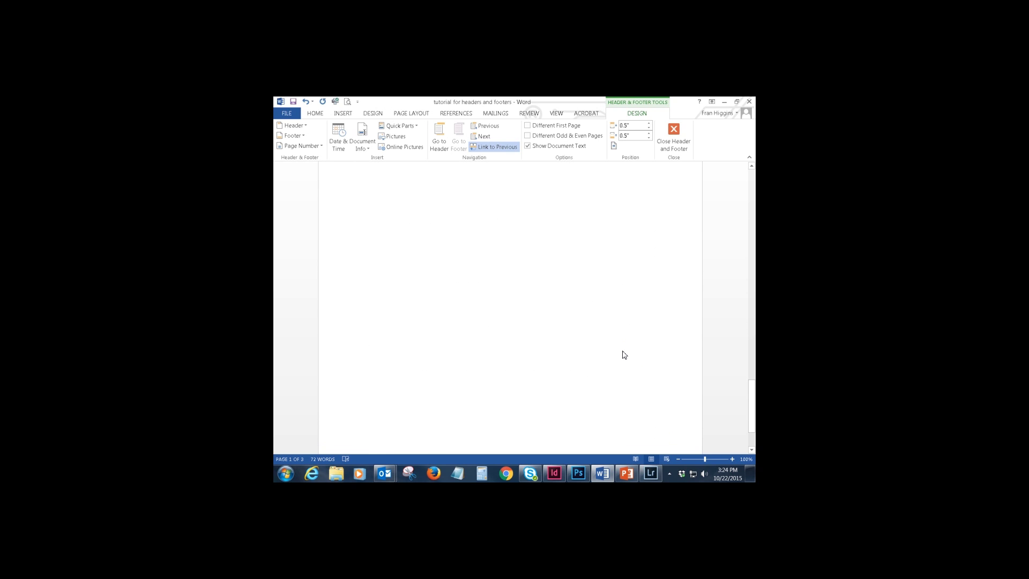
# Close header and footer editing and scroll back to the UNMC banner atop page 1
pyautogui.doubleClick(511, 301)
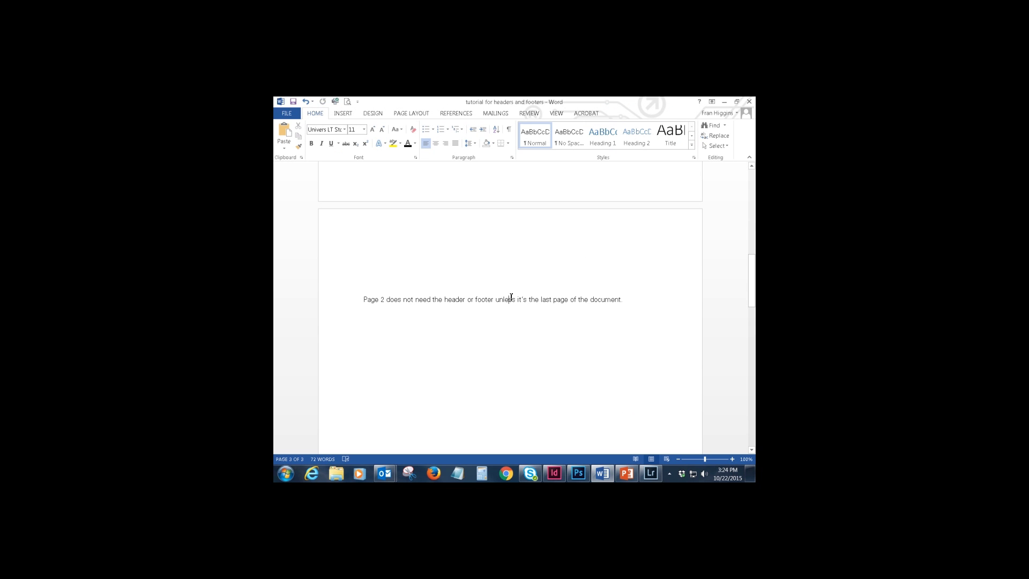
pyautogui.scroll(5, 581, 339)
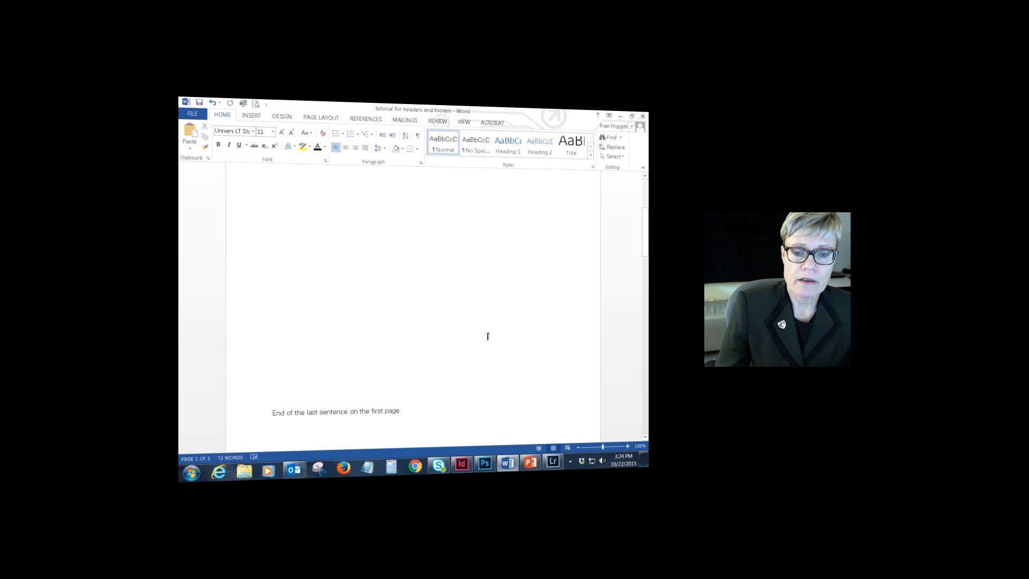
pyautogui.scroll(8, 488, 336)
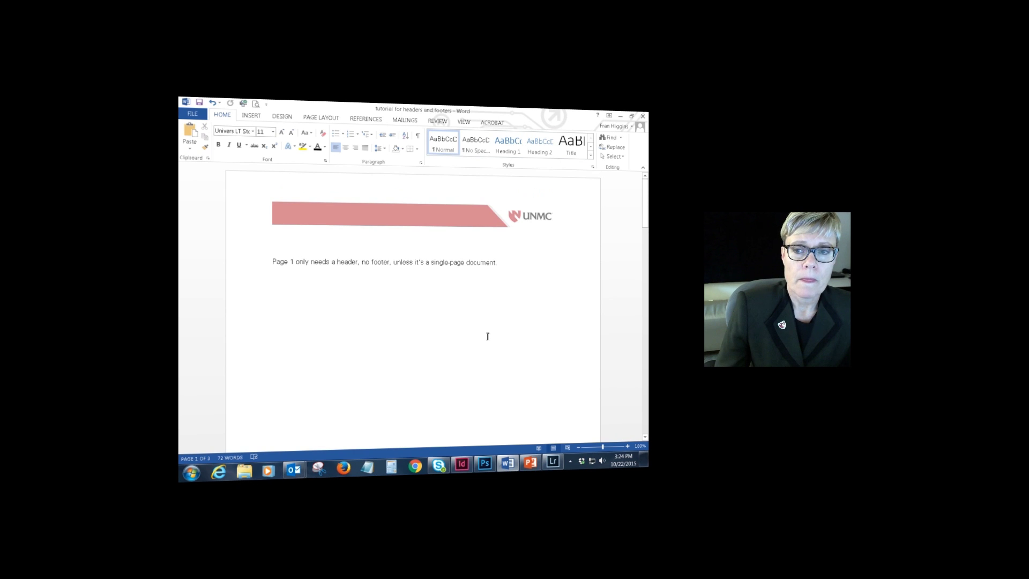